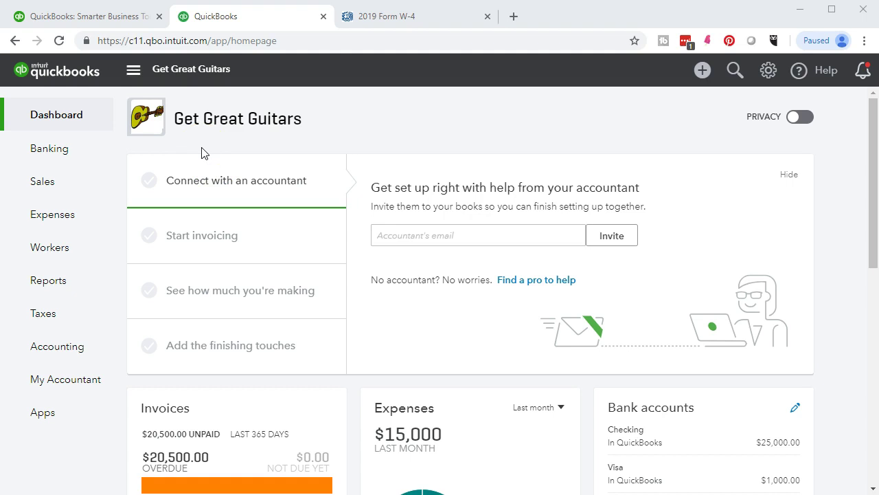
Step: Open the Employees page under Workers for the Get Great Guitars company
mouse_move(92, 250)
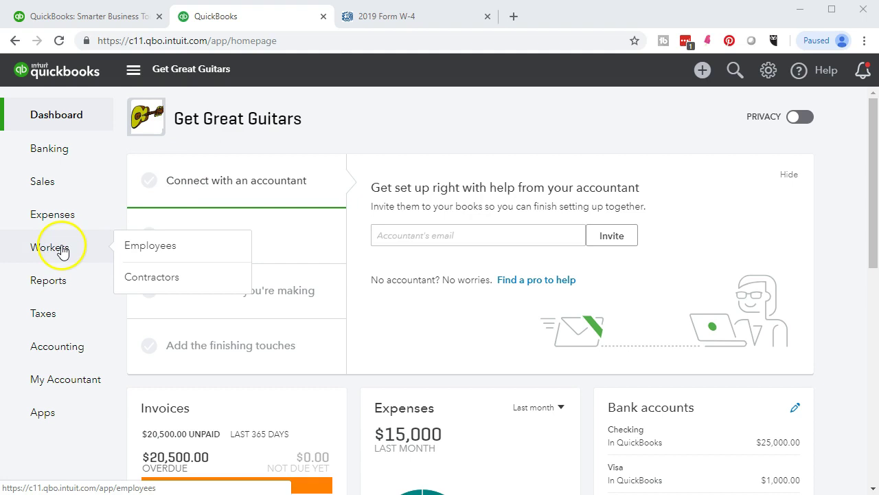
left_click(62, 250)
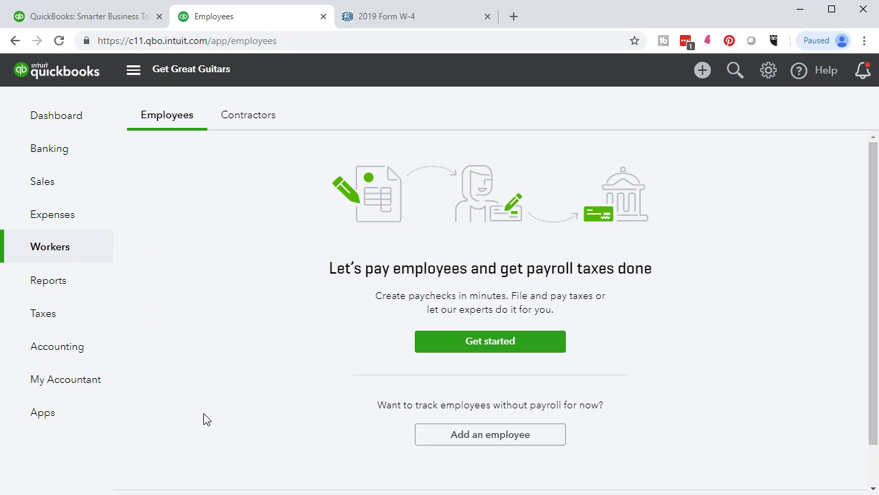
Step: Add a new employee and choose Not right now to skip payroll setup
left_click(433, 437)
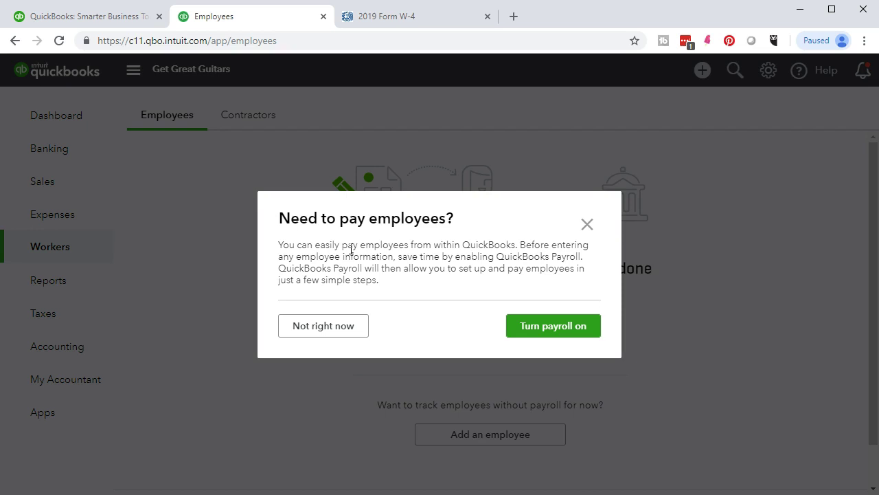
left_click(352, 329)
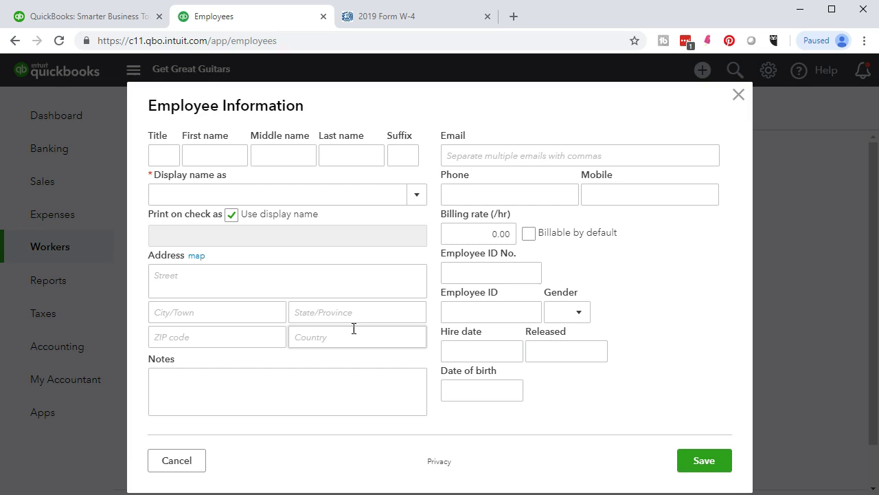
Step: Show the 2019 W-4 certificate and select its home address and city lines
left_click(403, 17)
scroll(391, 291, "up", 1)
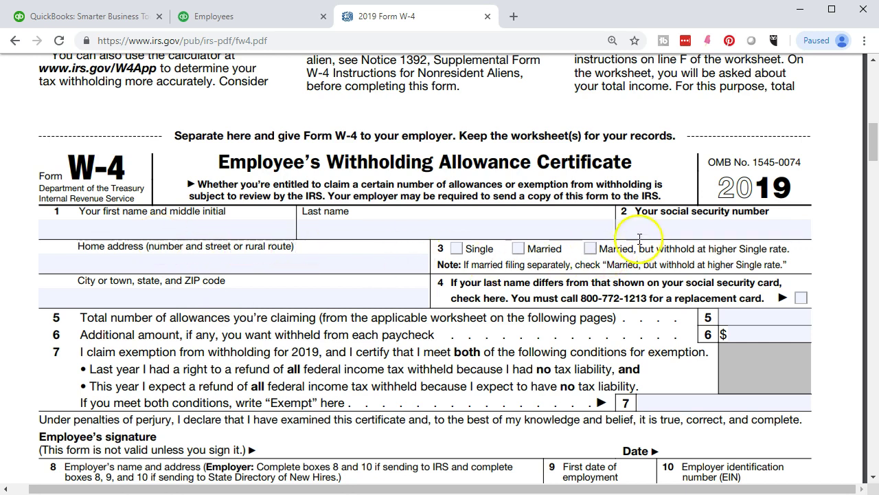
left_click(320, 266)
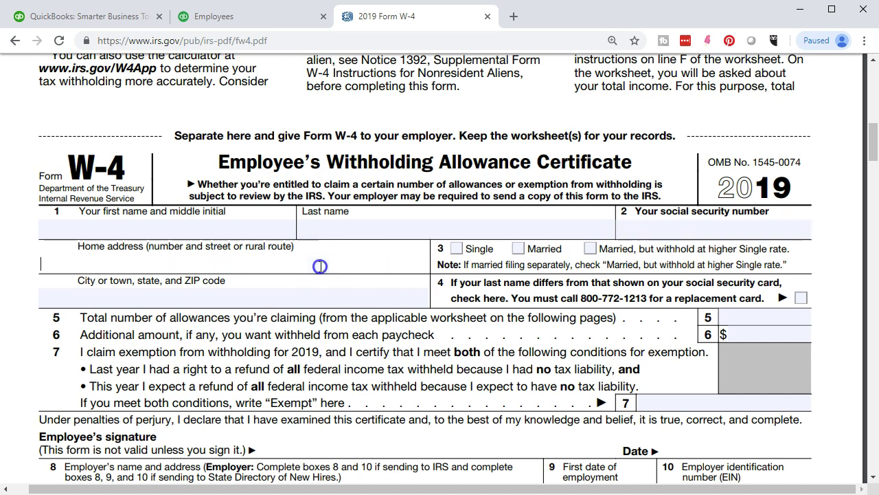
left_click(313, 295)
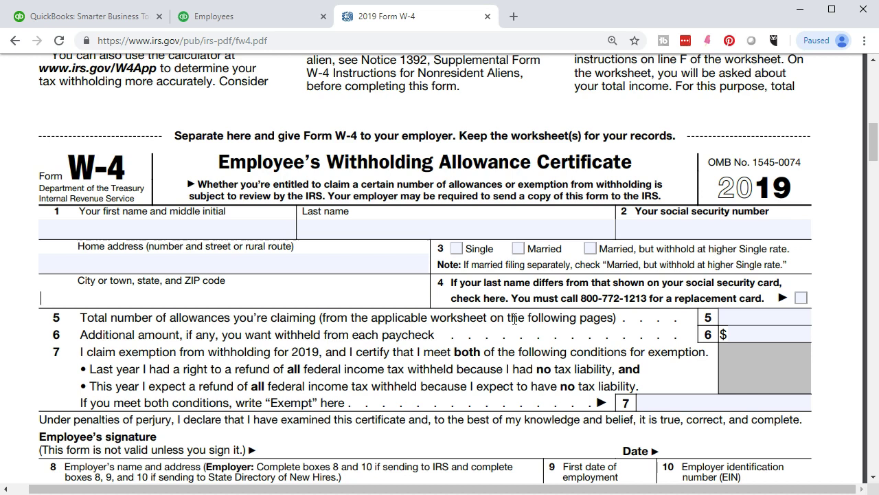
Step: Enter the employee's first and last name on the Employee Information form
left_click(249, 21)
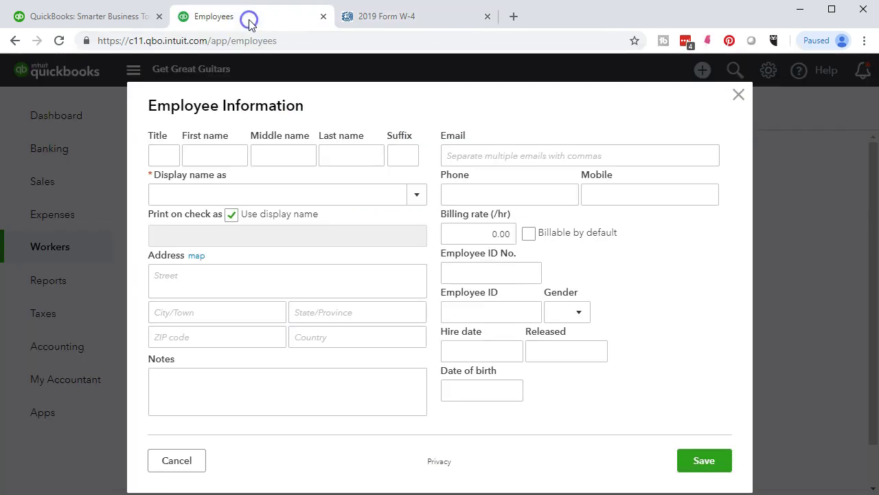
left_click(226, 153)
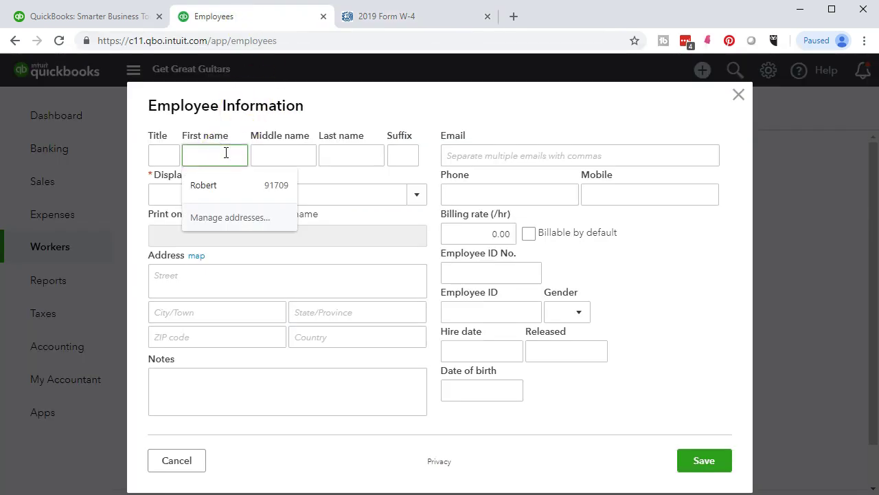
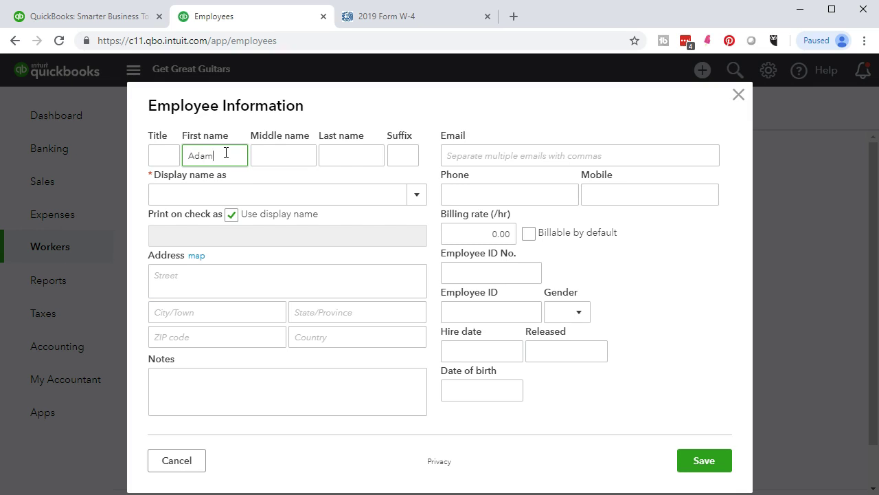
key("Tab")
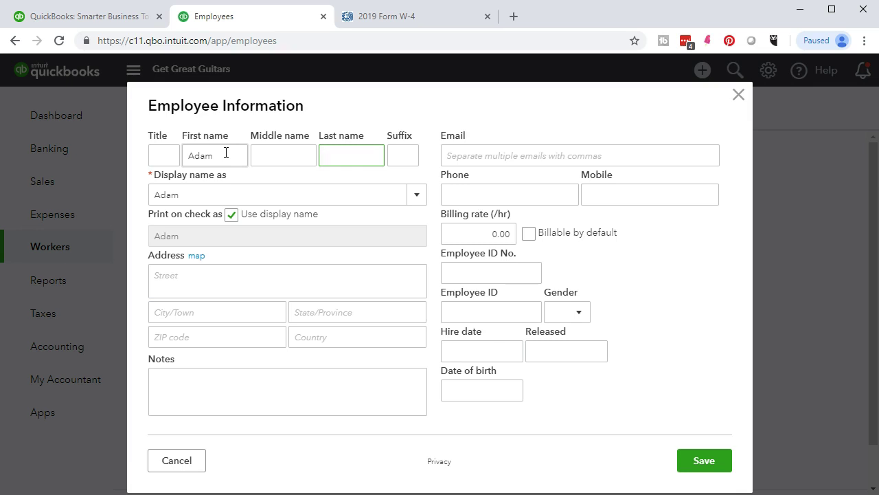
key("Tab")
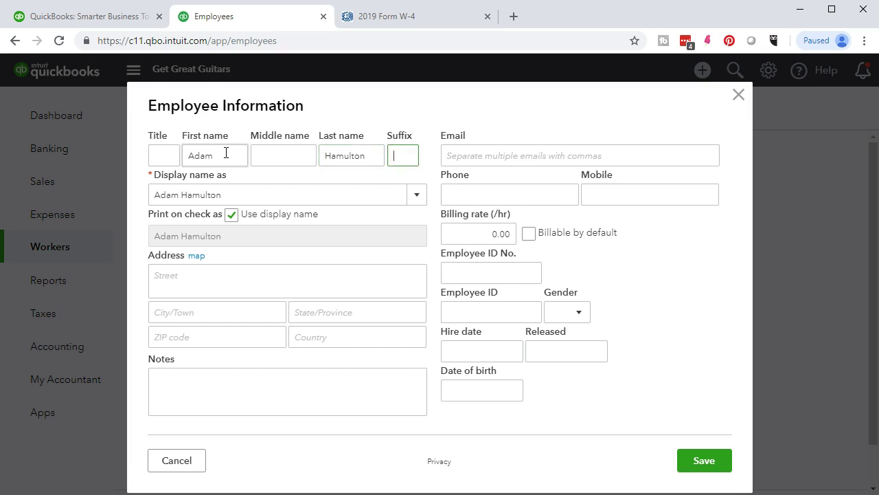
key("Tab")
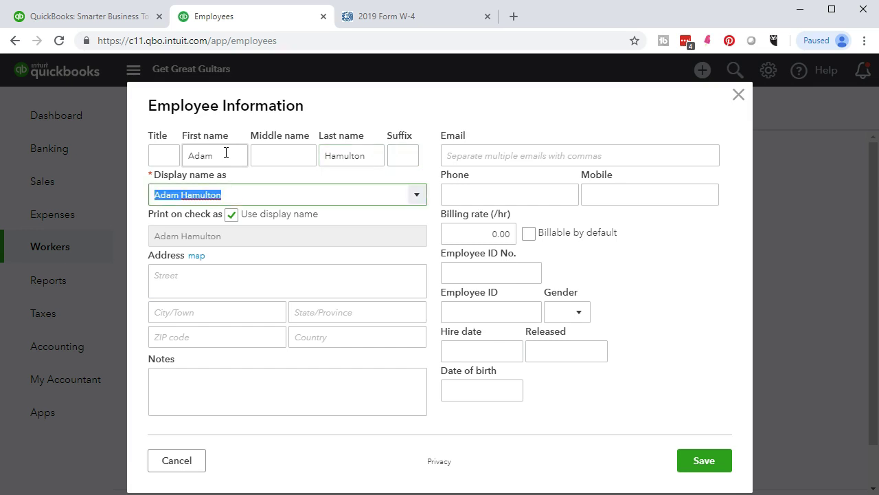
key("Tab")
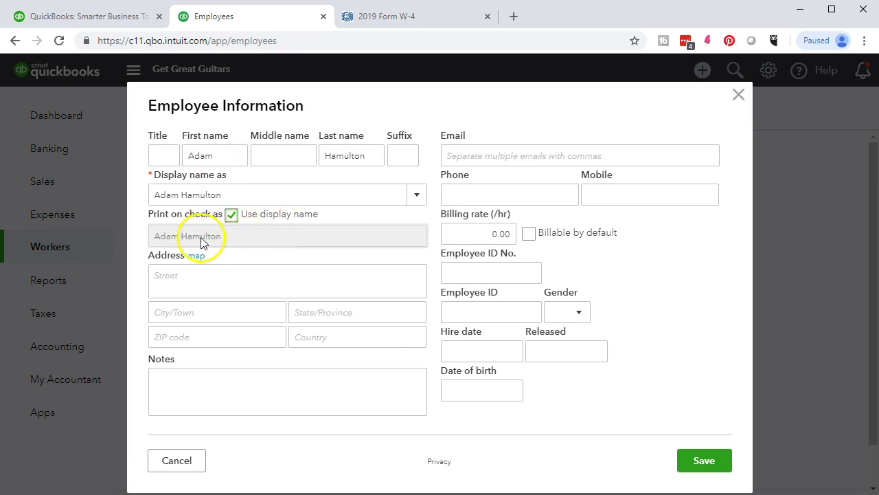
Step: Keep Print on check as matching the display name
left_click(232, 217)
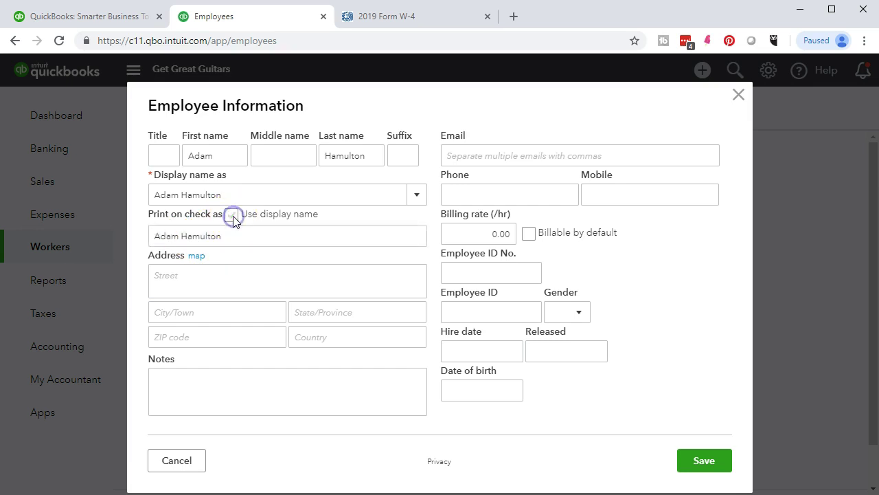
left_click(229, 237)
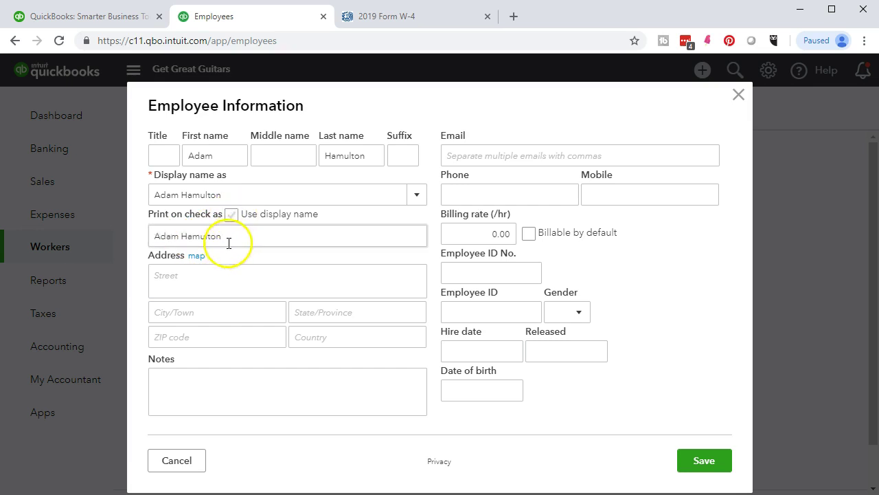
left_click(231, 216)
left_click(231, 216)
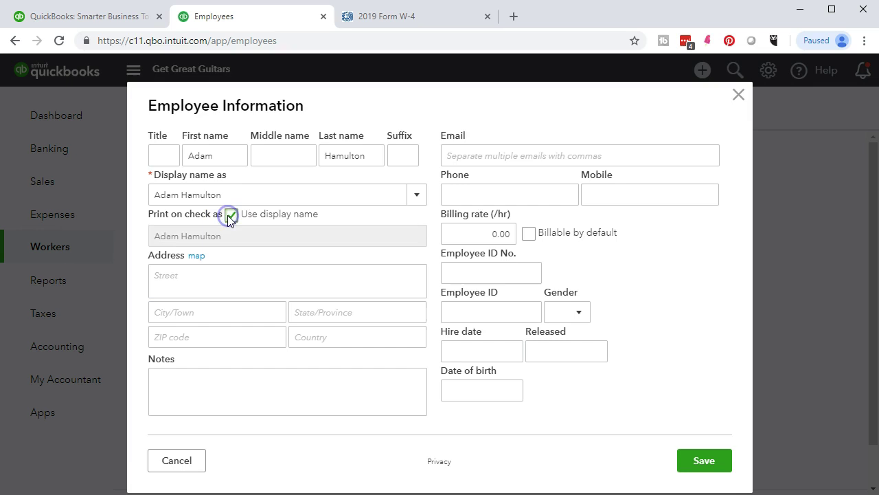
left_click(273, 192)
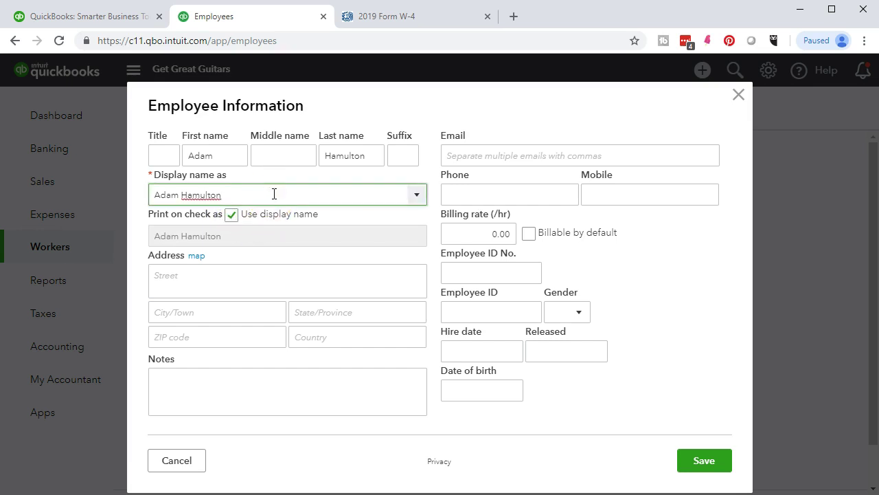
key("Tab")
key("Tab")
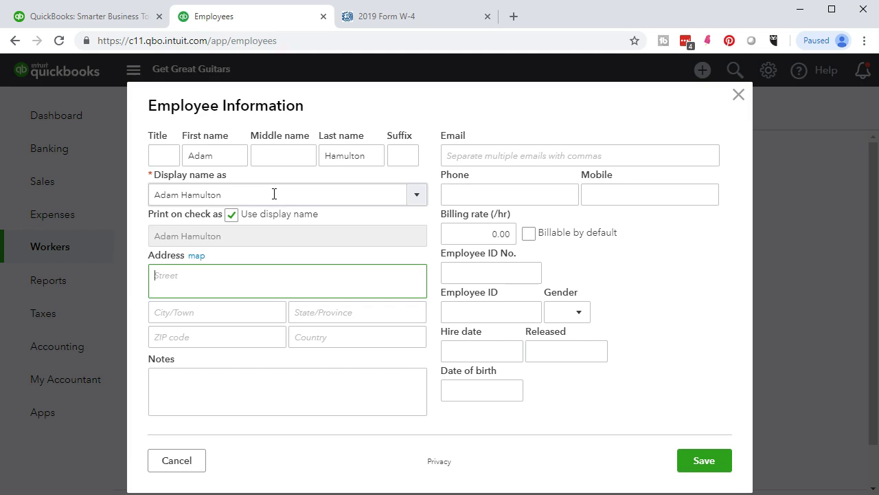
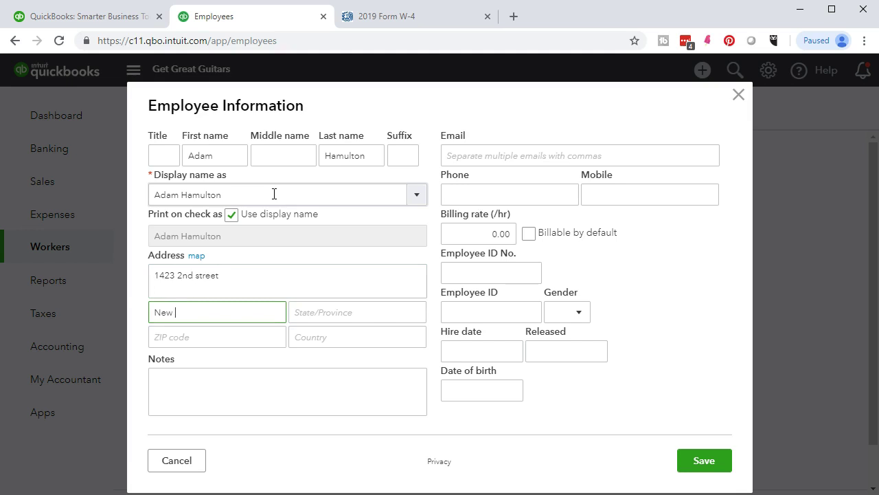
Step: Enter the employee's home street, city, state and ZIP code
key("Tab")
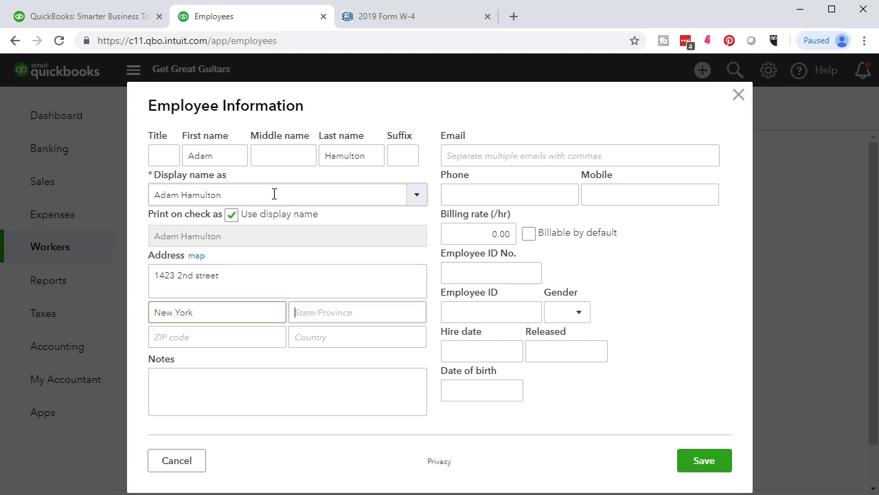
type("NY")
key("Tab")
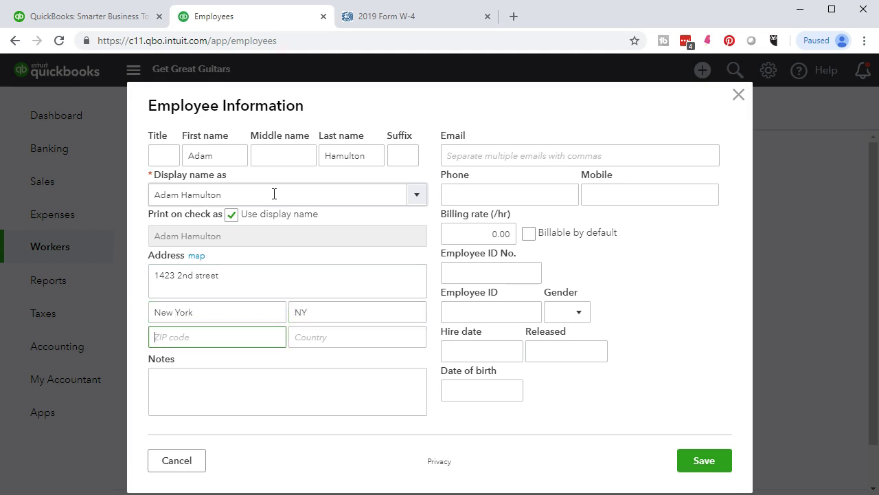
type("10003")
key("Tab")
key("Tab")
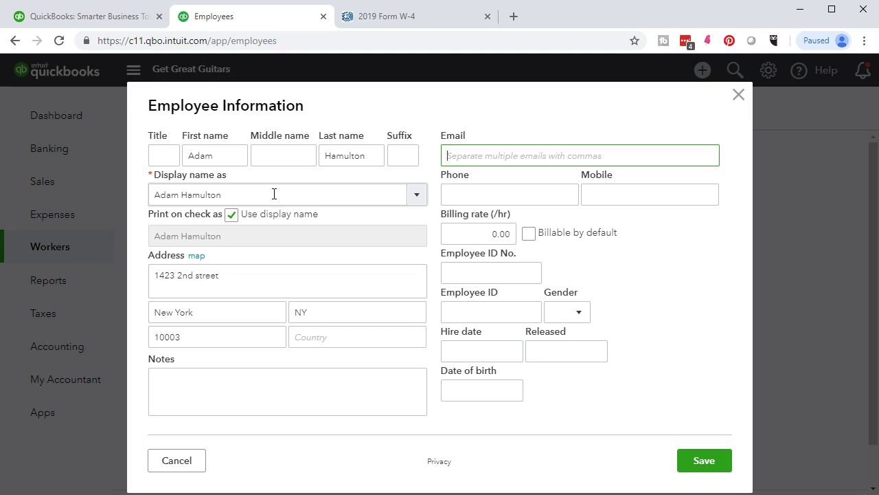
key("Tab")
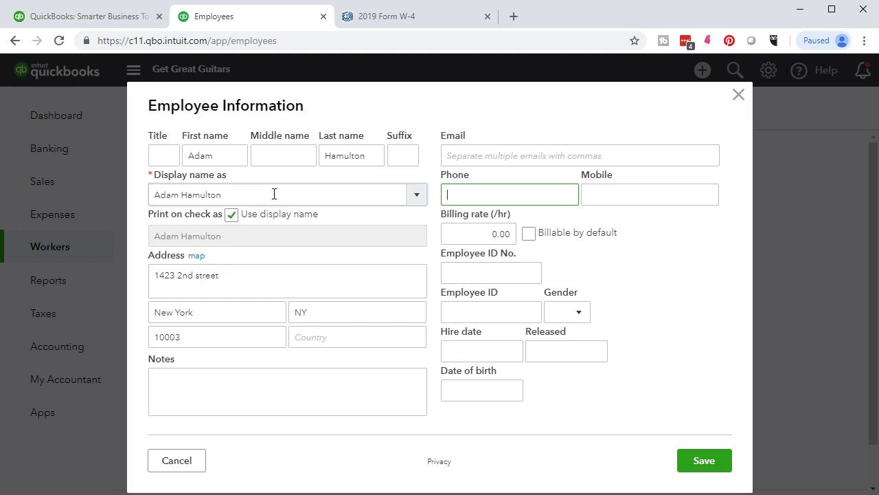
key("Tab")
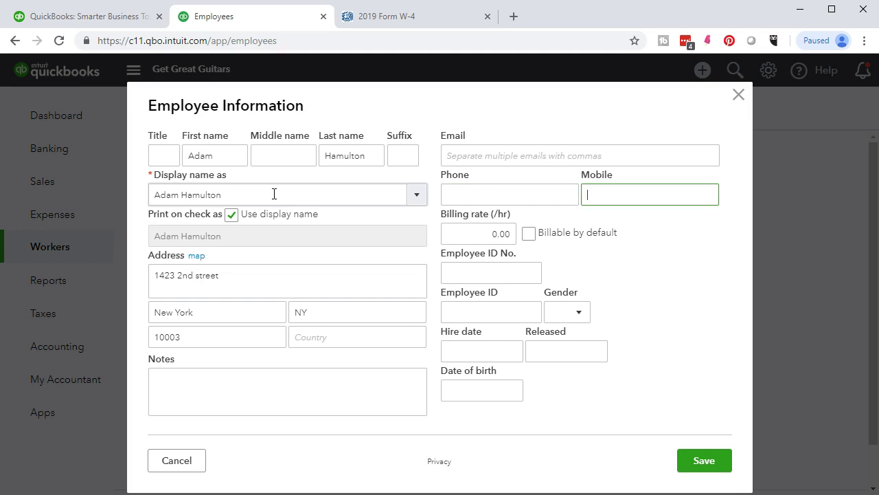
key("Tab")
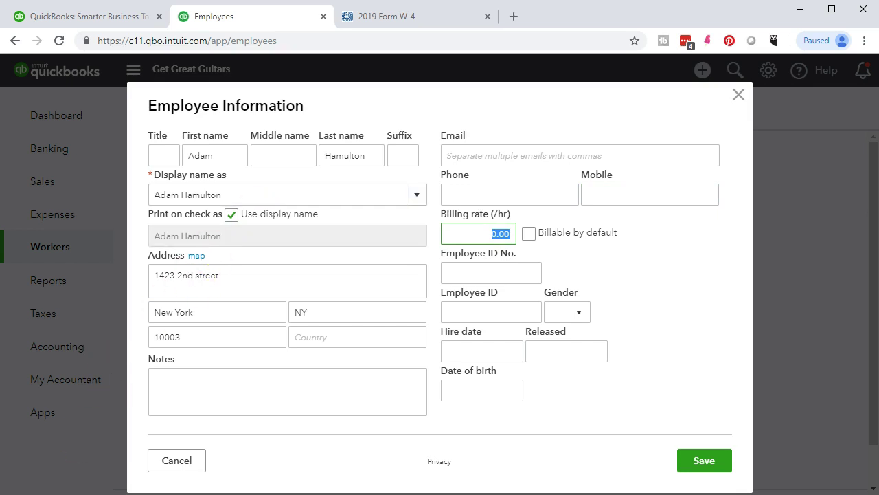
left_click(491, 235)
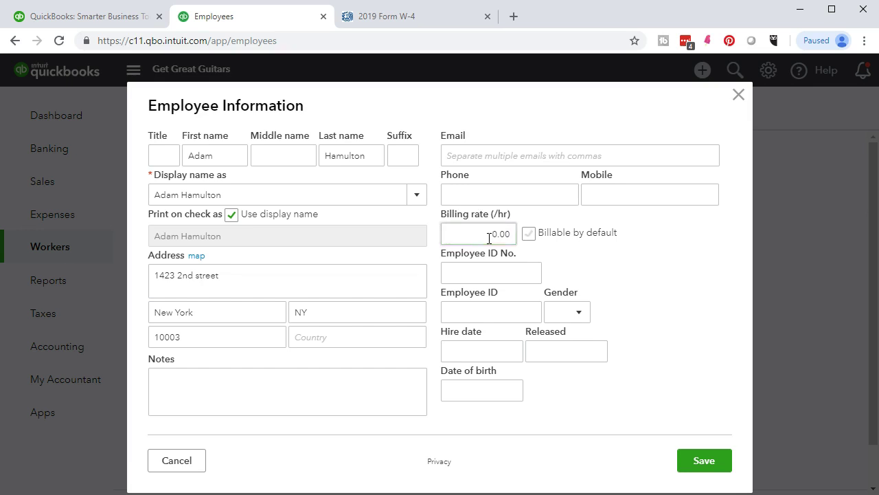
key("Tab")
left_click(543, 258)
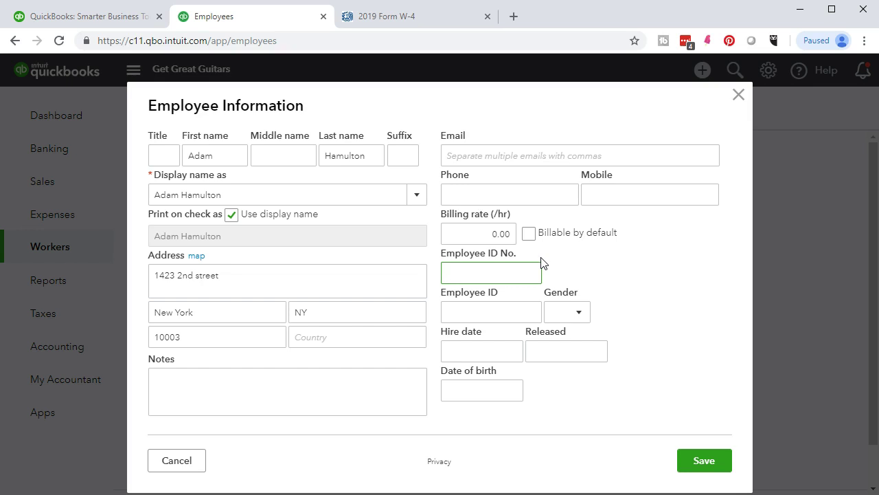
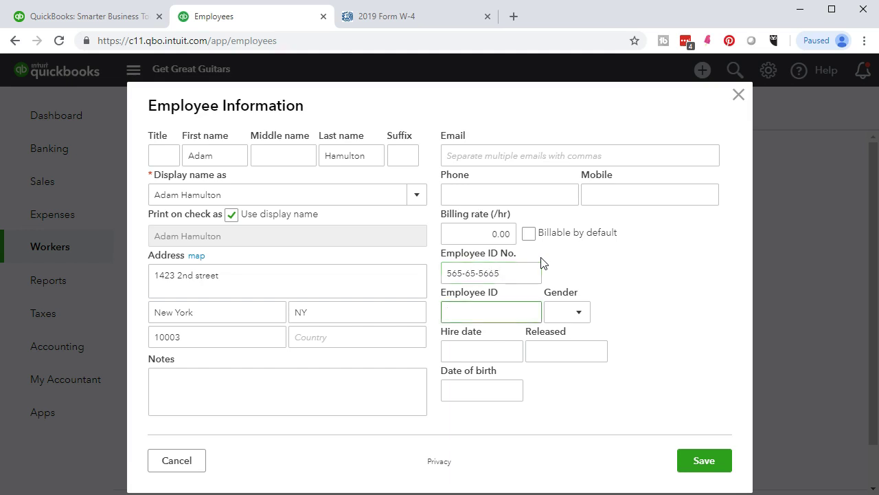
Step: Enter the employee ID number and set gender to Male
key("Tab")
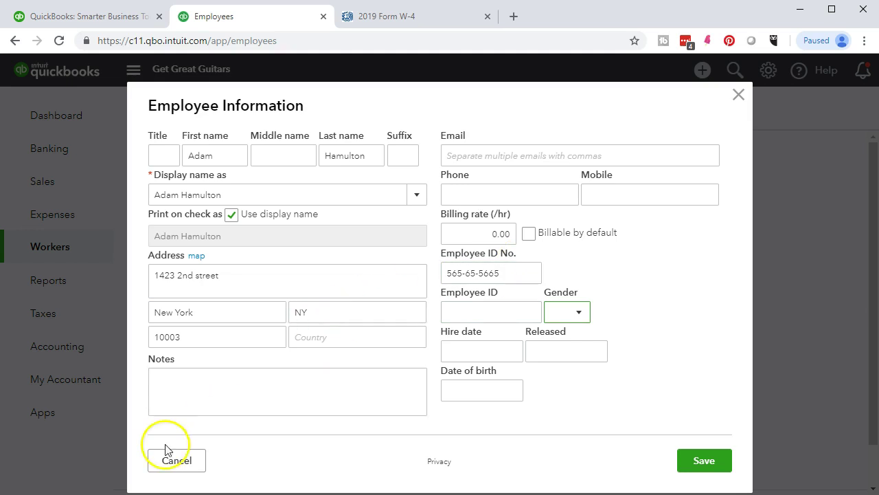
left_click(577, 313)
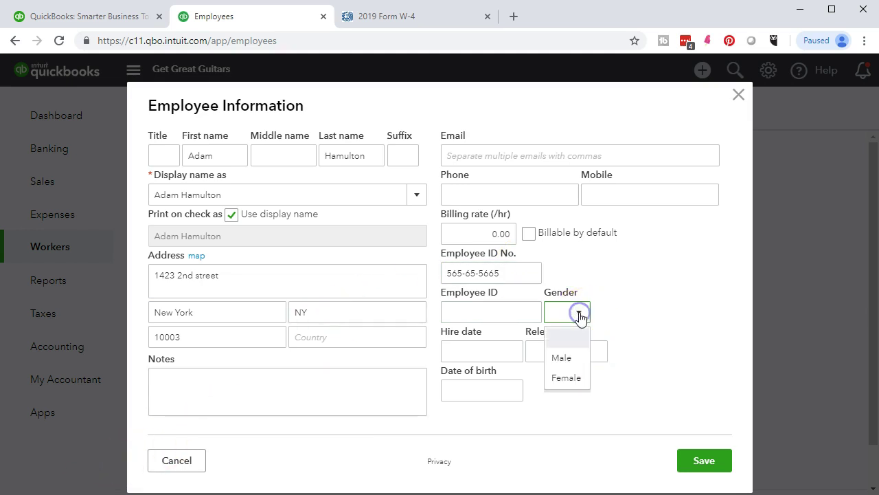
left_click(568, 358)
Step: Set the hire date to 01/01/2019 and birth date to 09/05/1979
left_click(473, 354)
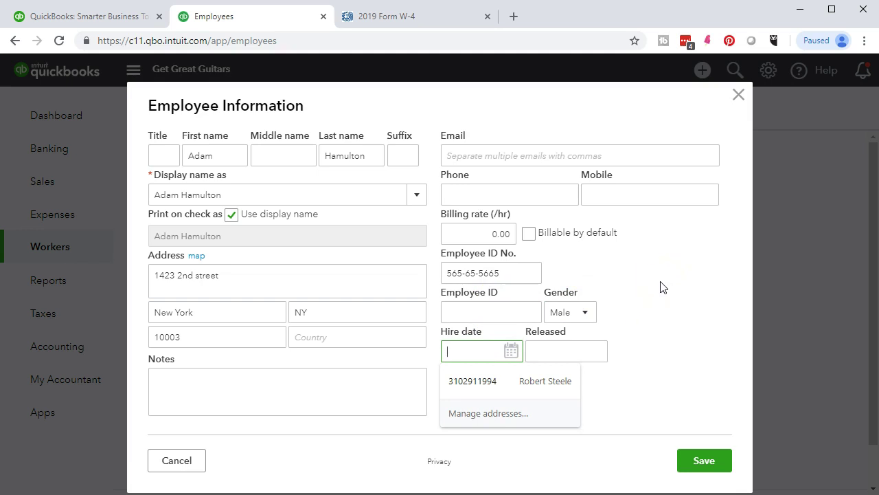
type("01/01/2019")
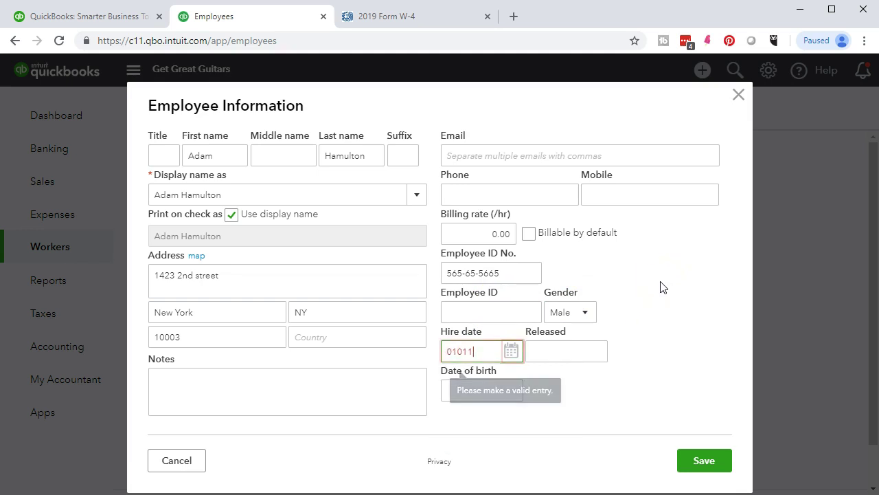
key("Tab")
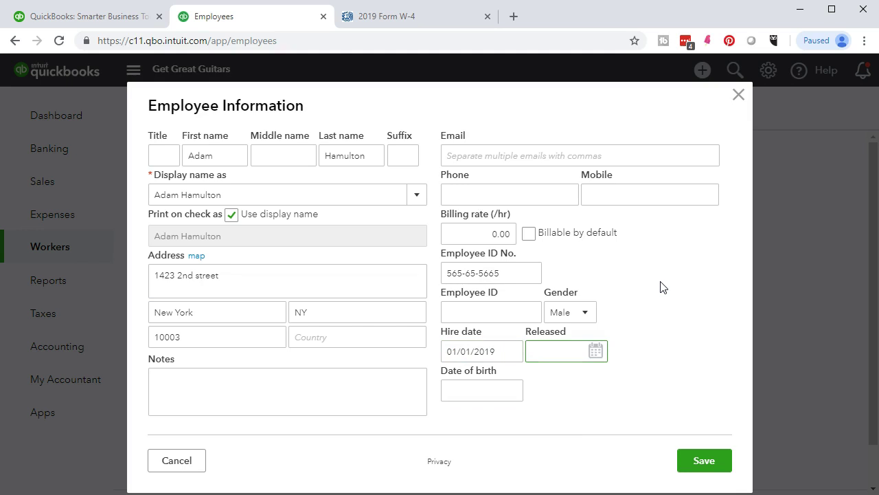
key("Tab")
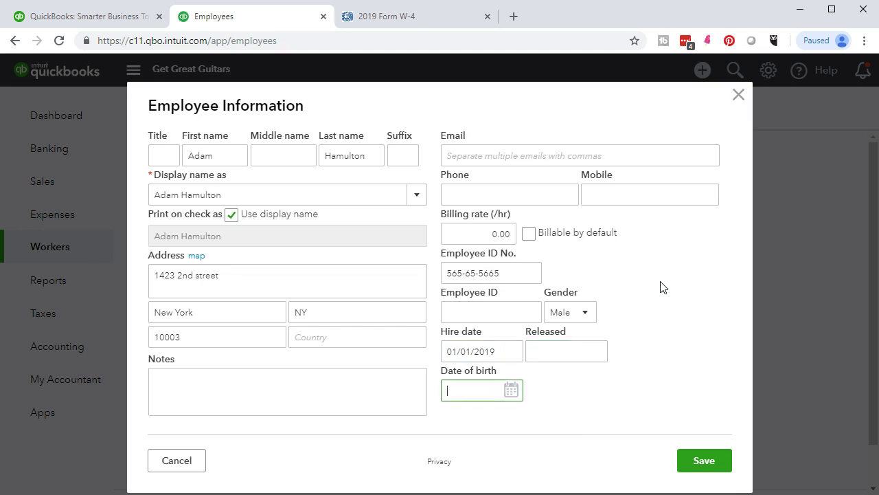
type("09/05/*")
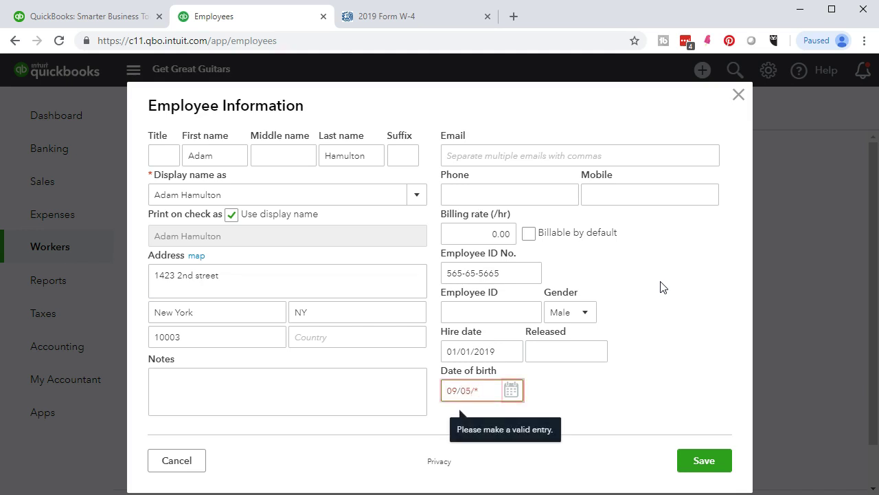
key("BackSpace")
type("19")
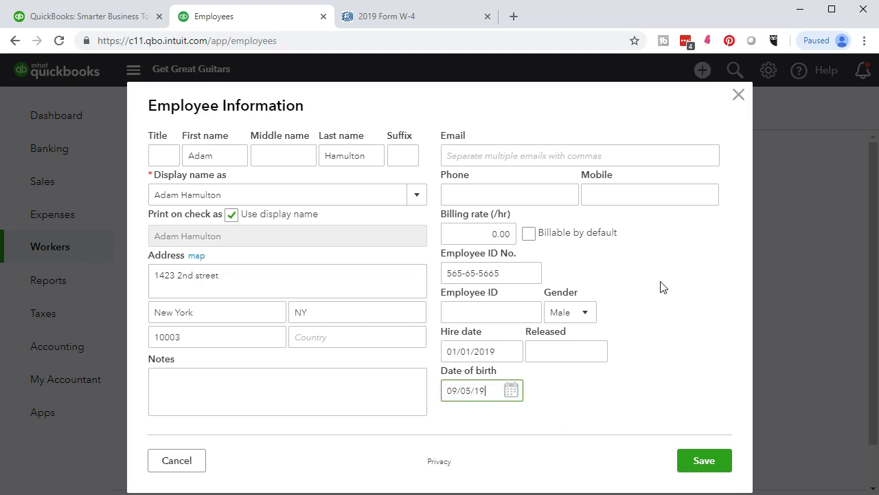
type("79")
key("Tab")
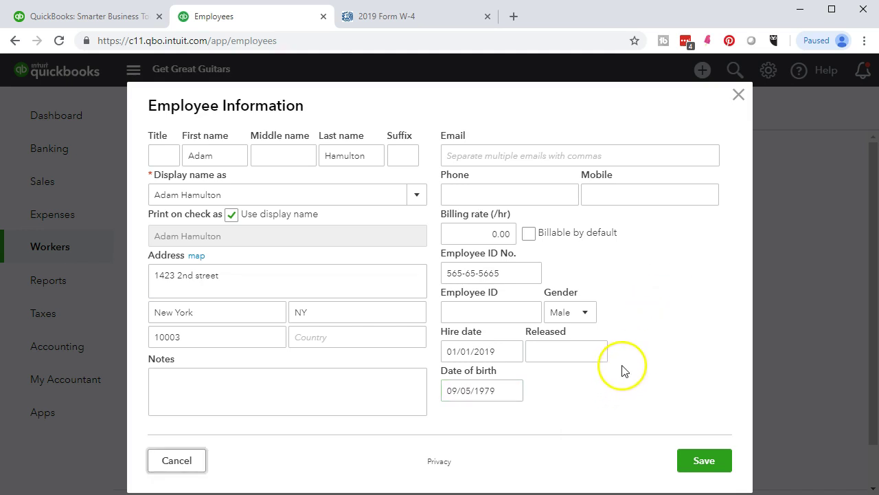
left_click(177, 460)
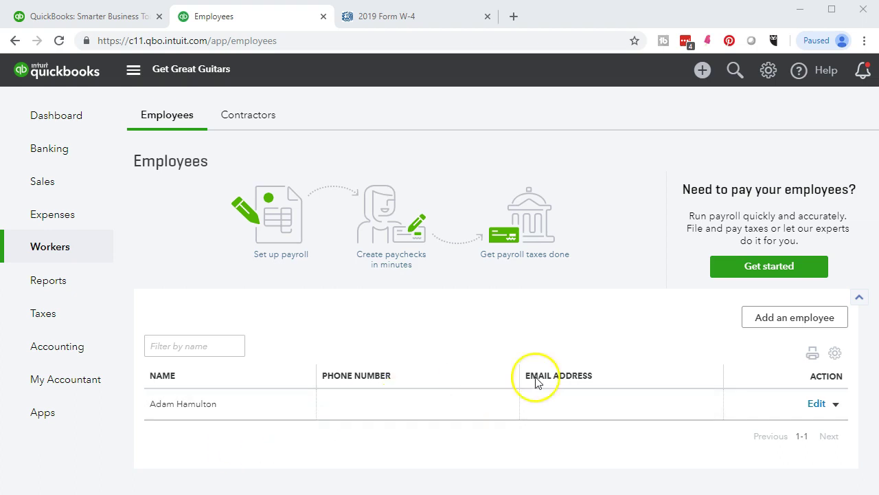
Step: Add another employee without payroll and enter their first and last name
left_click(771, 319)
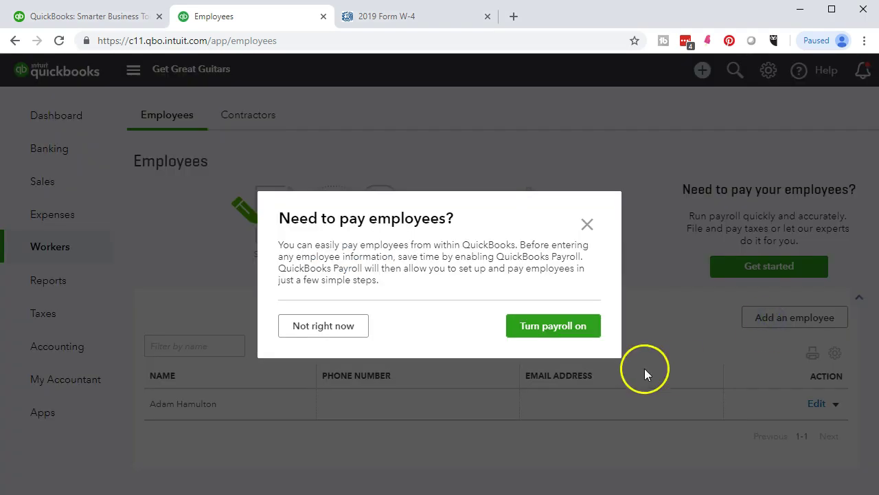
left_click(339, 332)
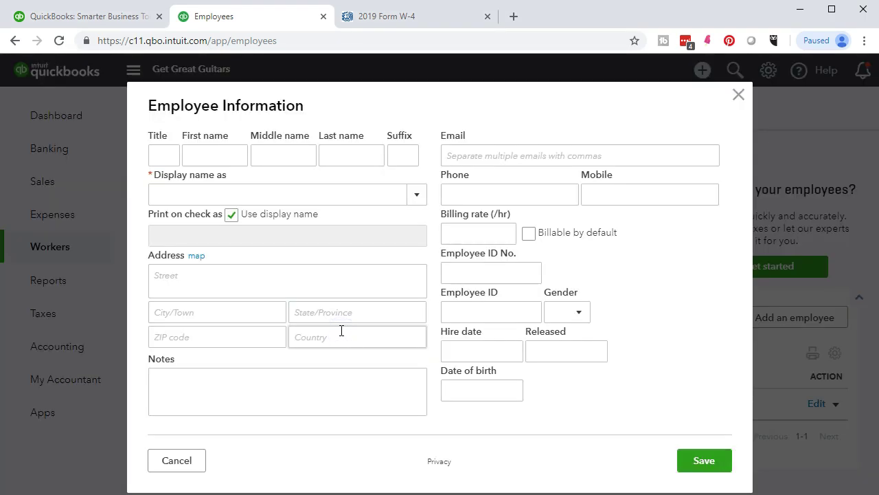
left_click(160, 154)
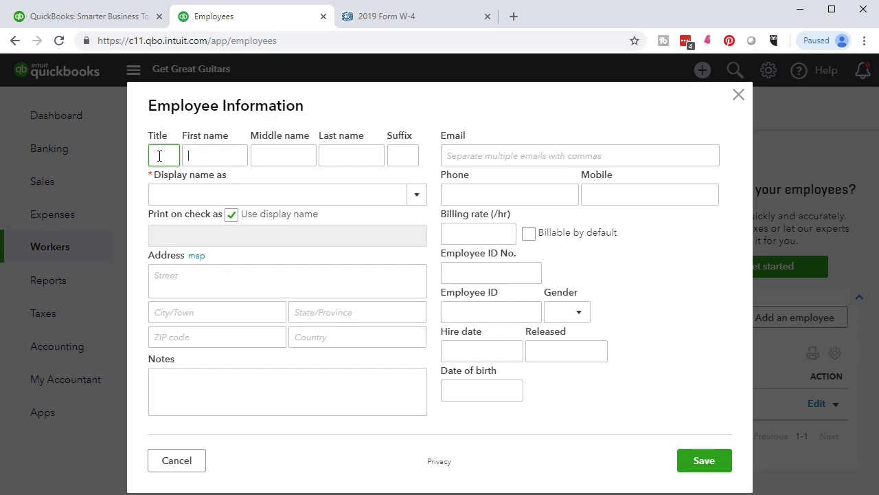
key("Tab")
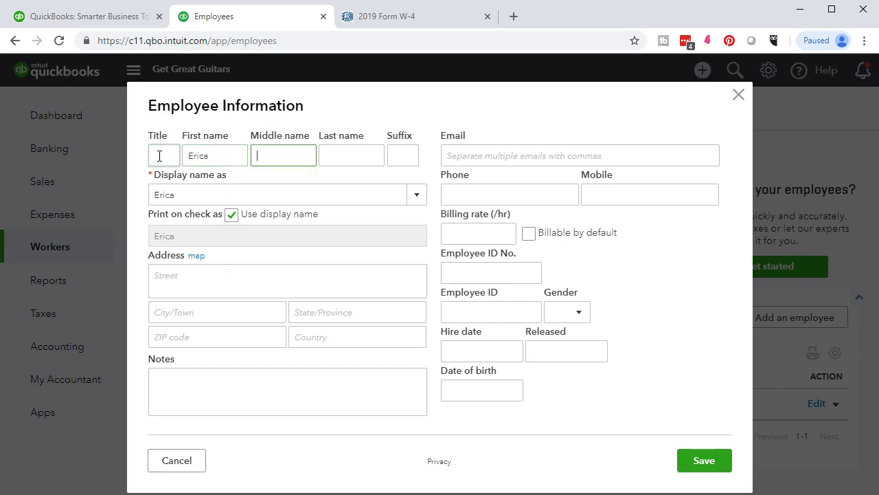
key("Tab")
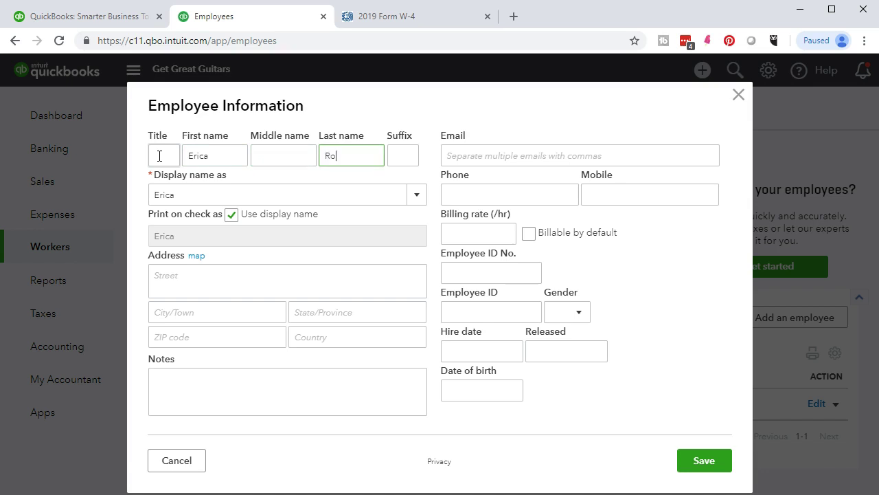
key("Tab")
Step: Retype the misspelled last name correctly
double_click(359, 156)
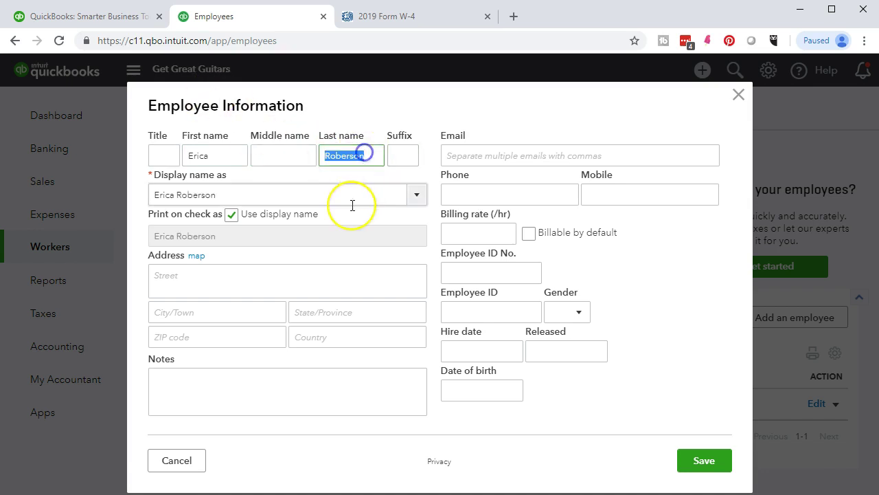
type("Ro")
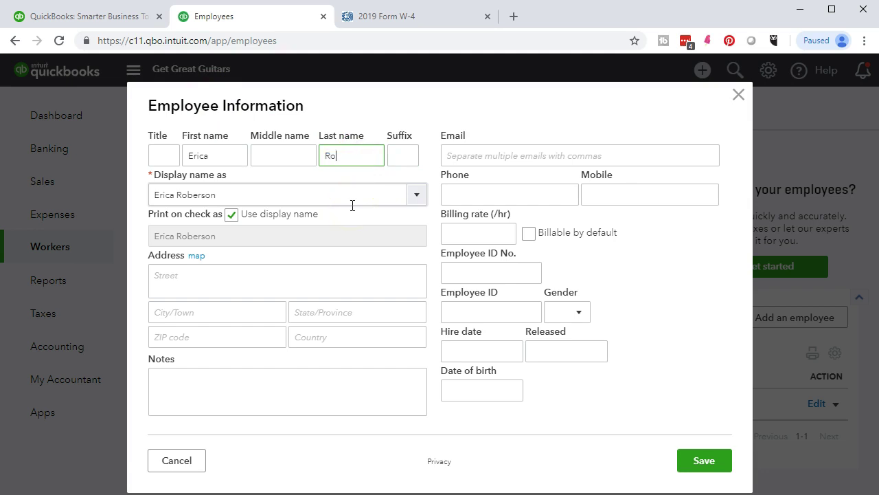
type("bertson")
key("Tab")
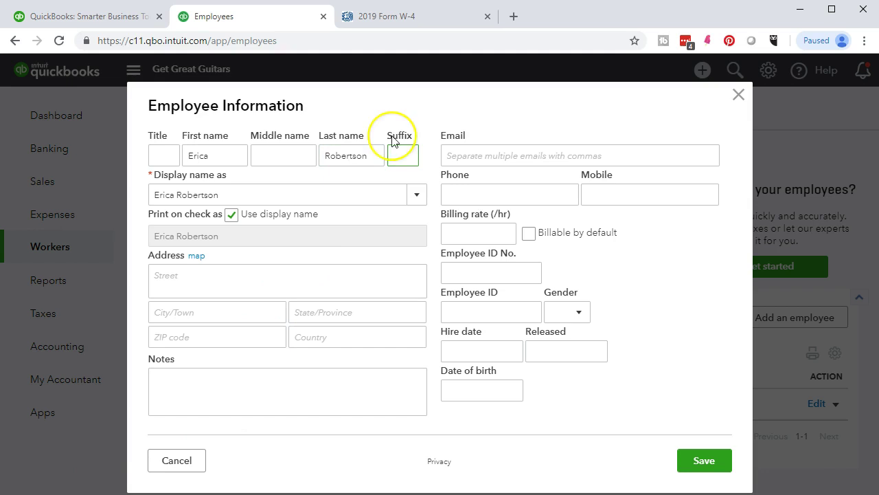
key("Tab")
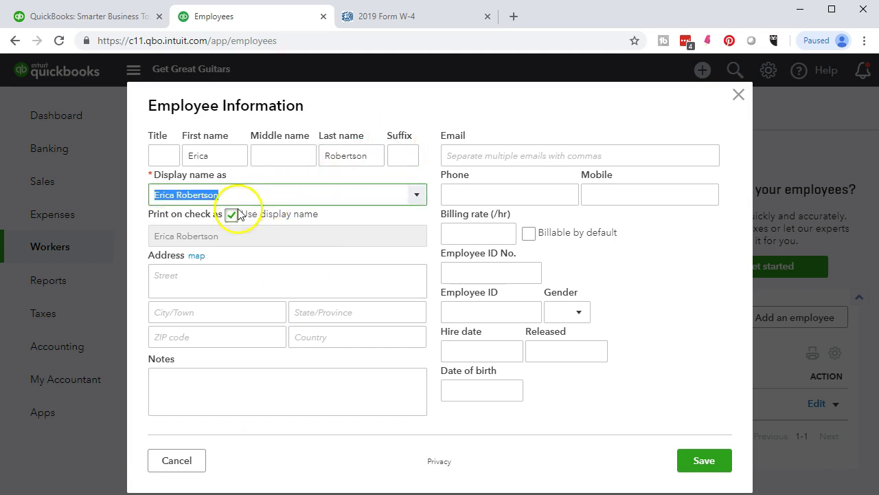
left_click(417, 199)
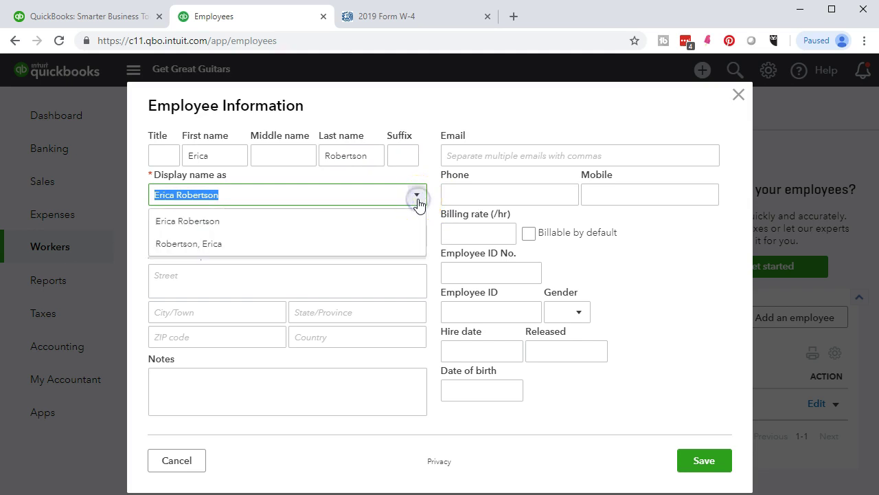
left_click(417, 200)
left_click(231, 215)
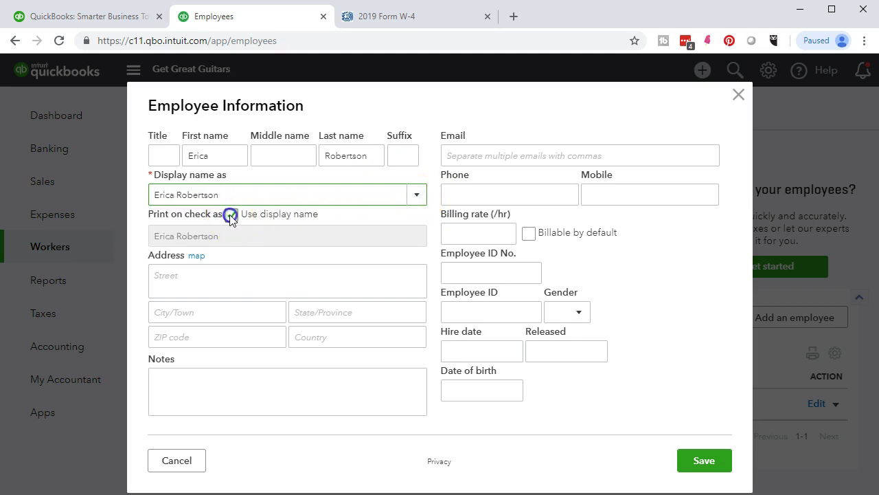
left_click(231, 215)
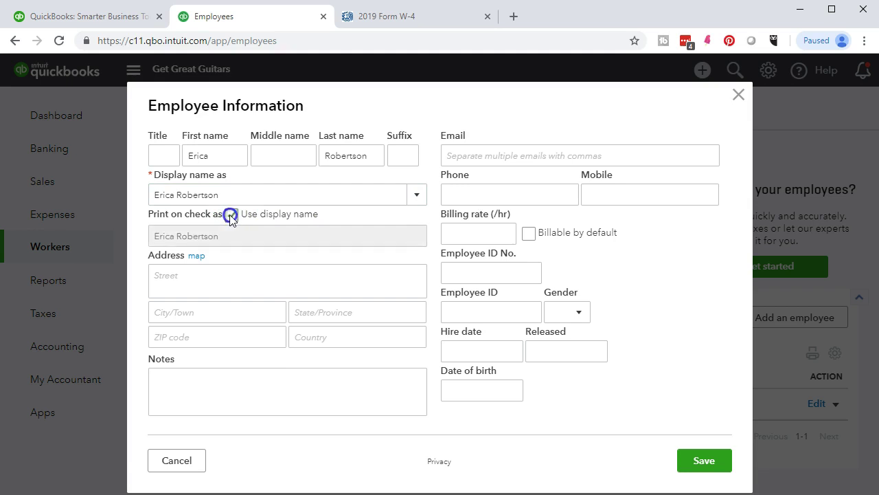
left_click(231, 216)
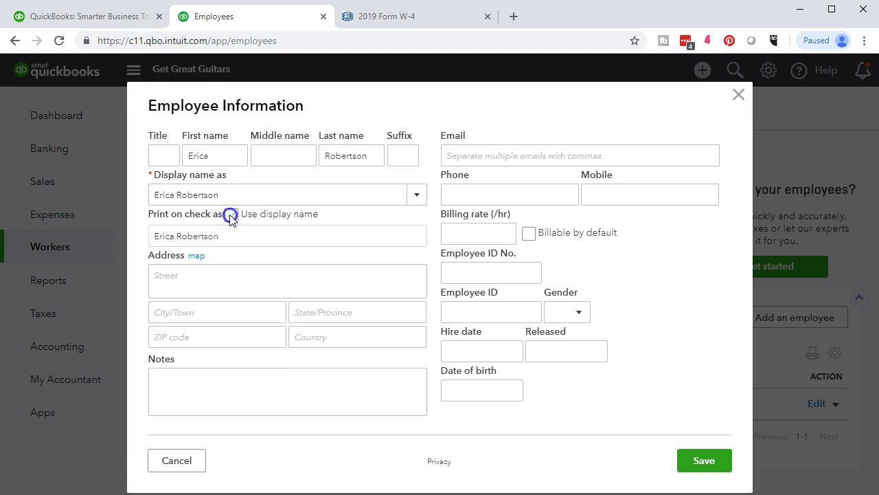
left_click(231, 216)
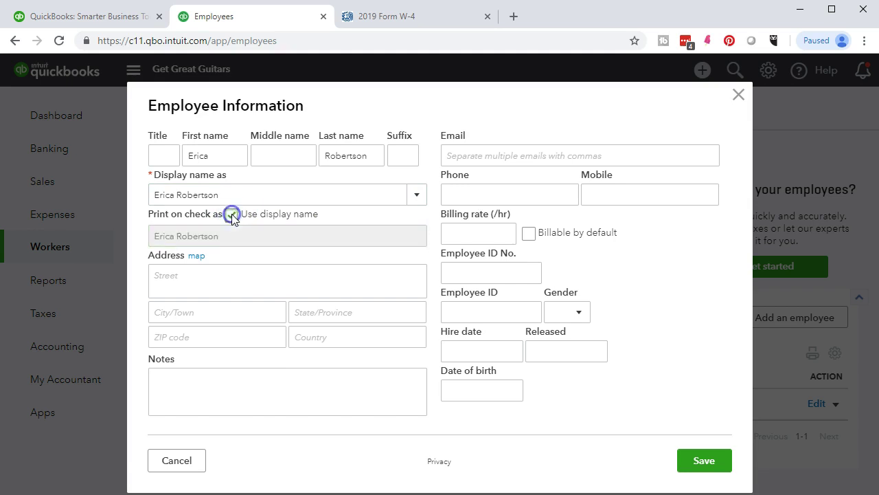
left_click(210, 274)
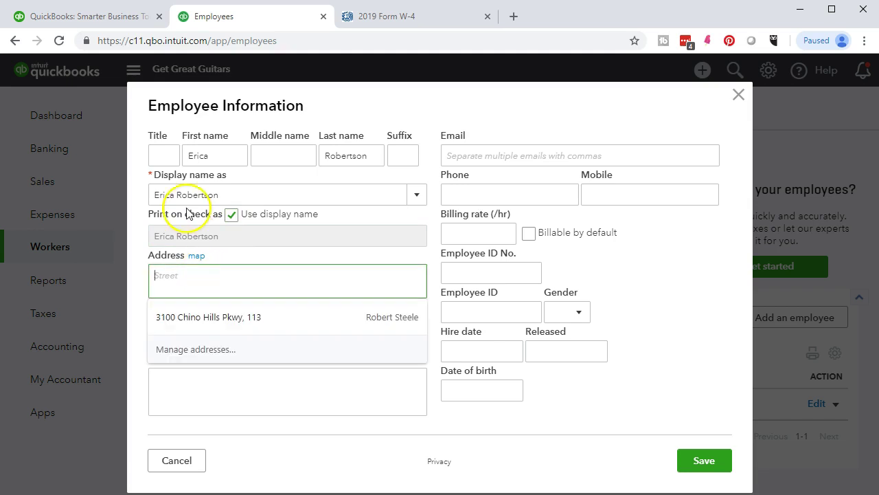
Step: Enter the second employee's home street, city, state and ZIP code
left_click(210, 312)
type("New York")
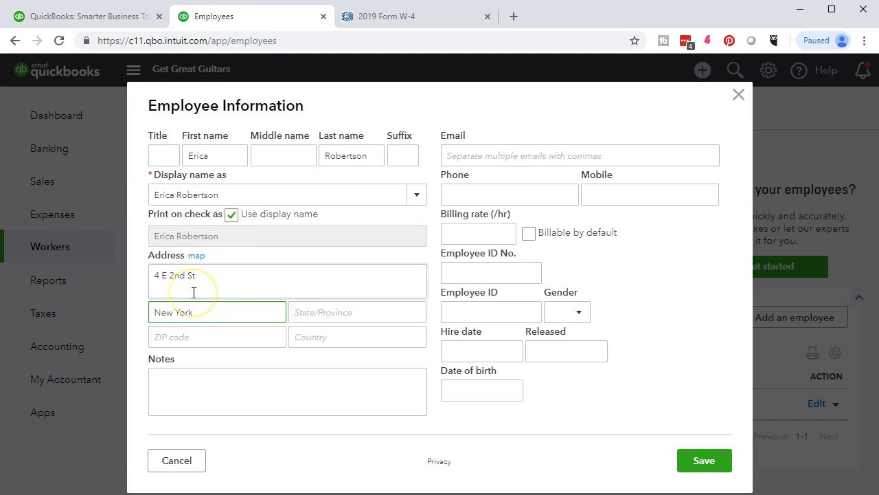
left_click(206, 313)
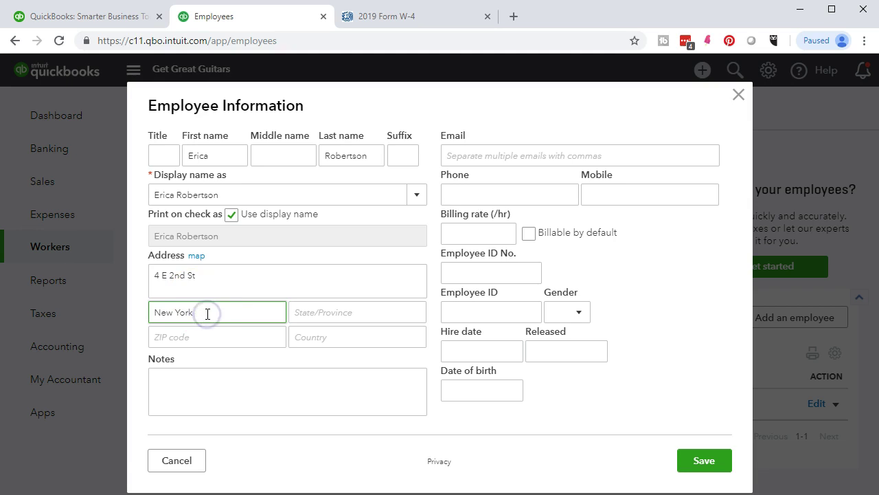
key("Tab")
type("N")
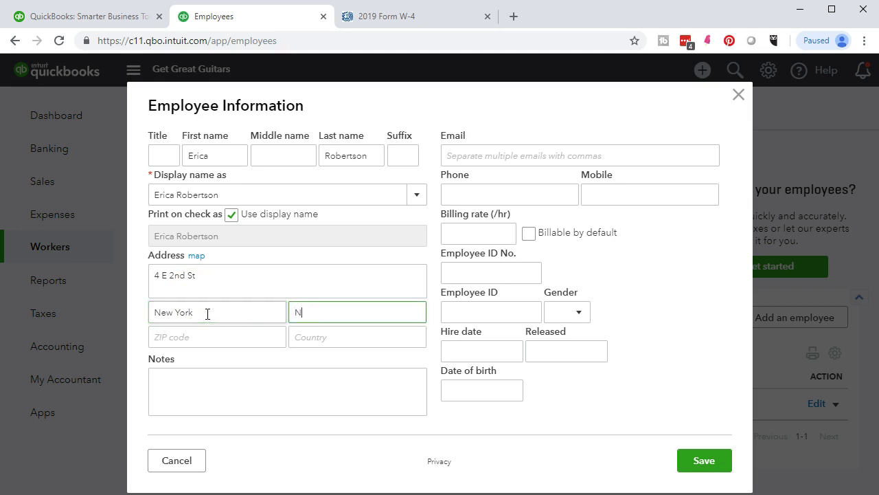
type("Y")
key("Tab")
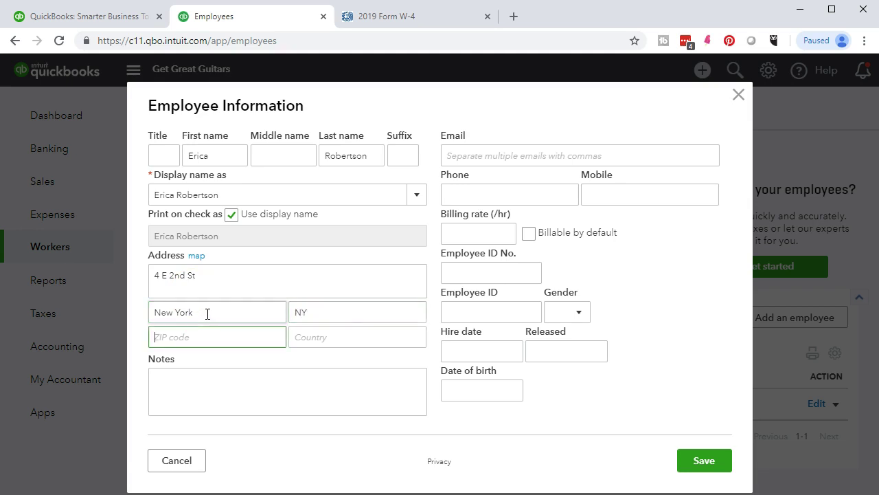
type("10003")
key("Tab")
key("Tab")
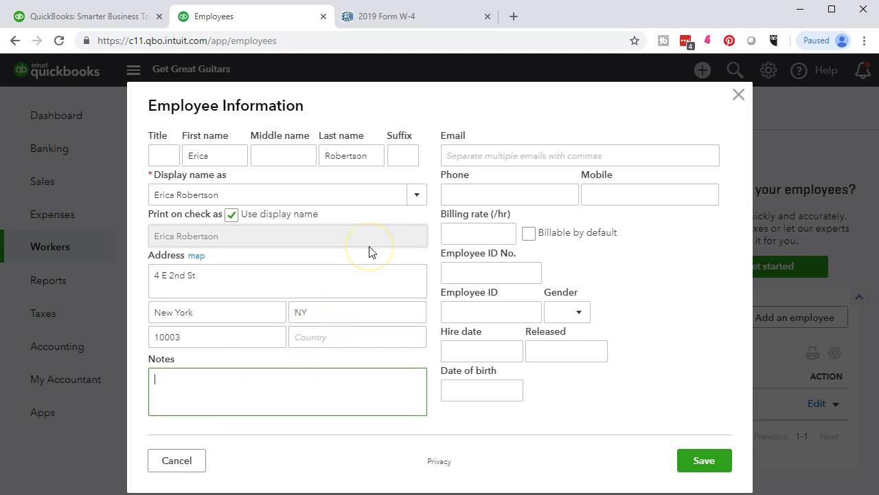
key("Tab")
key("Tab")
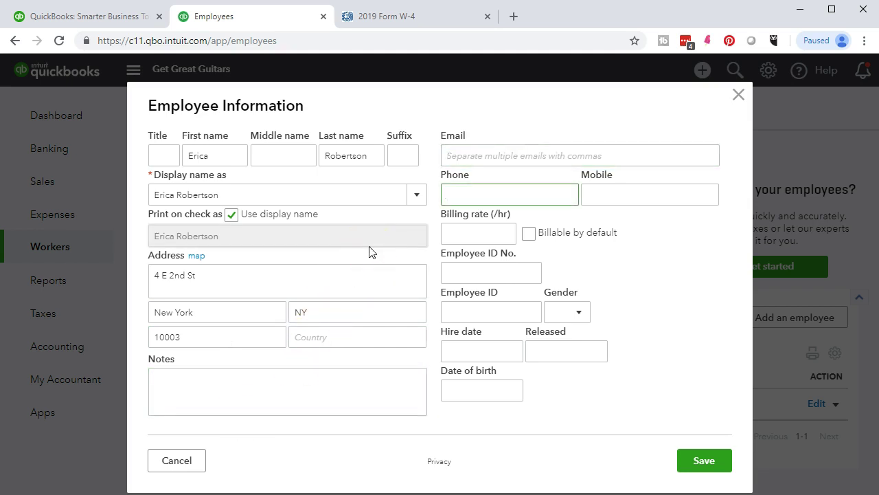
key("Tab")
key("Tab")
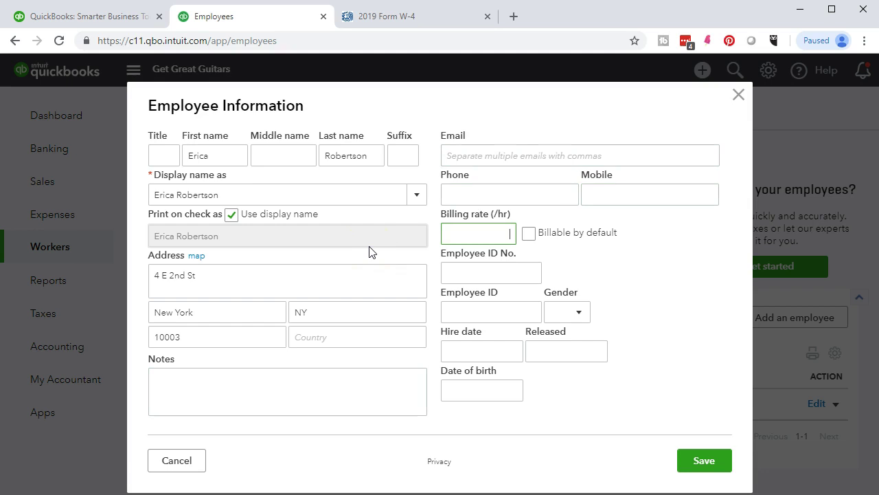
key("Tab")
key("Tab")
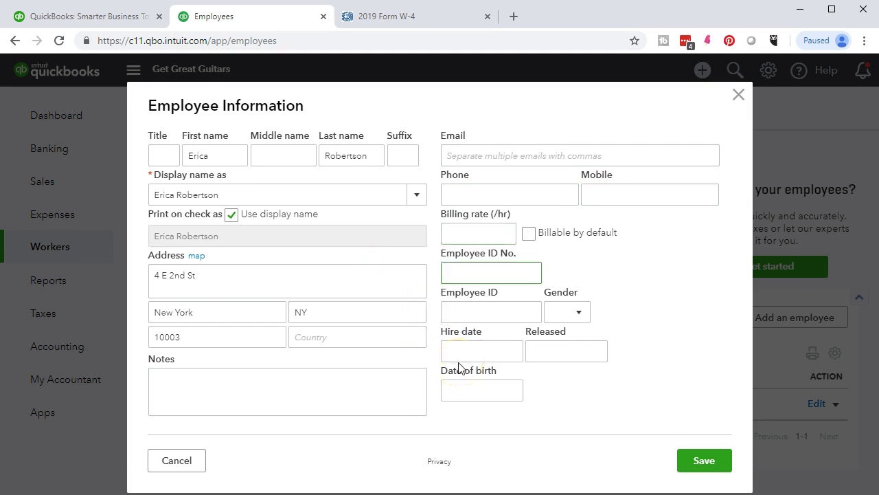
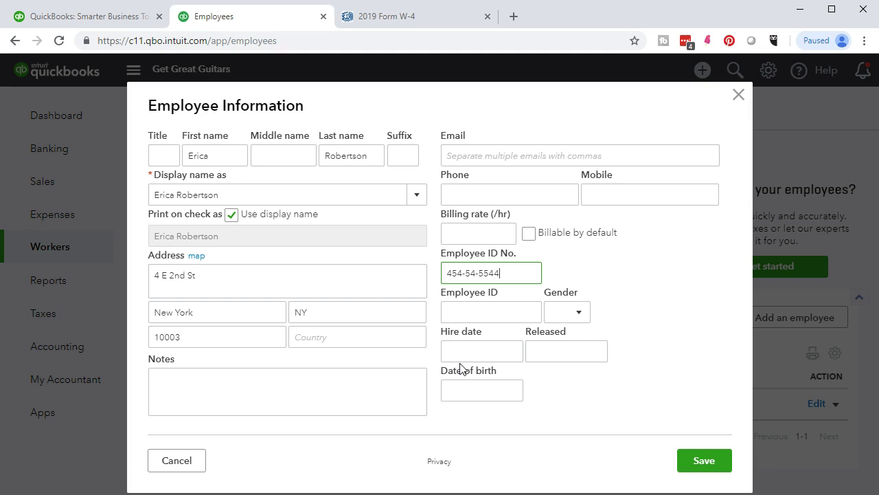
Step: Enter the second employee's ID number and set gender to Female
key("Tab")
key("Tab")
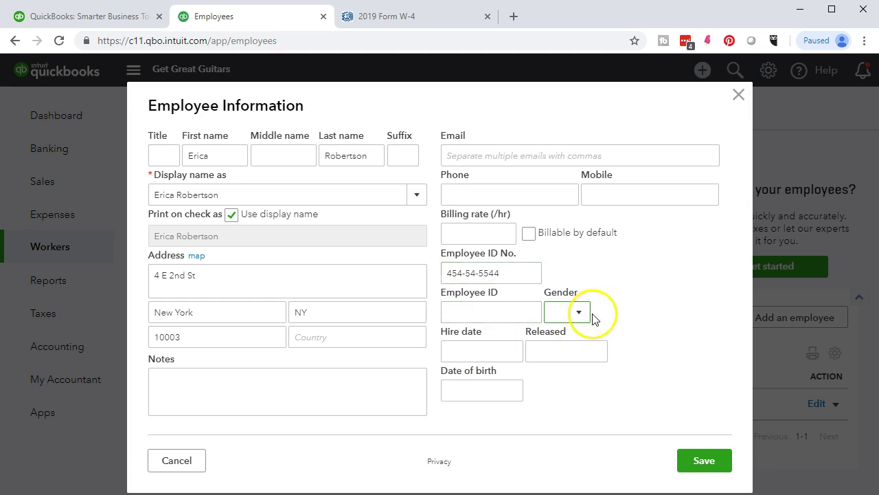
left_click(579, 314)
left_click(566, 377)
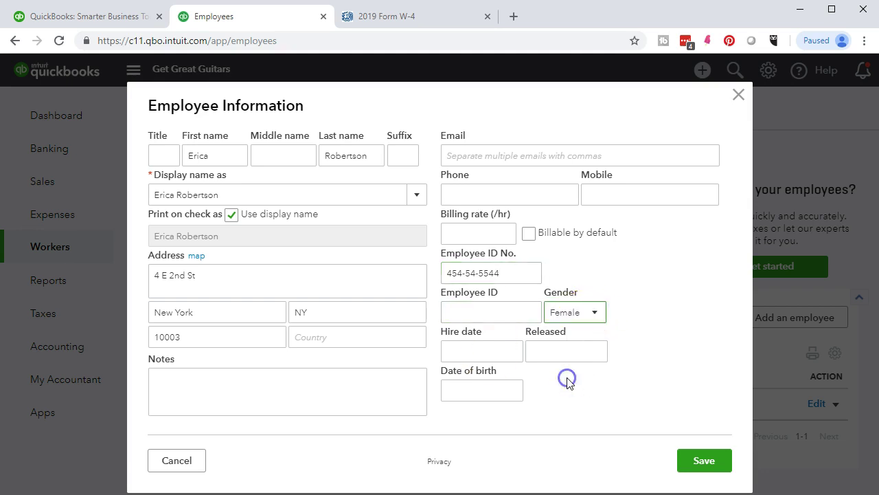
Step: Set the hire date to 01/01/2019 and birth date to 12/31/1979
left_click(470, 355)
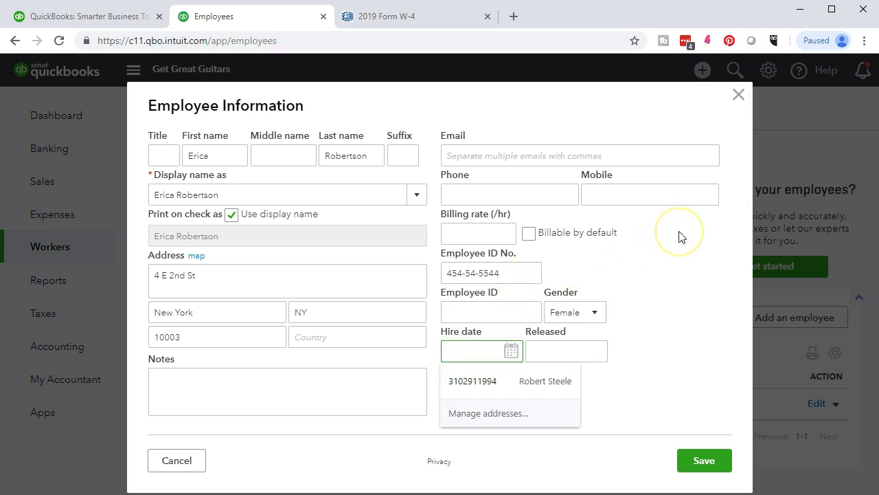
type("01")
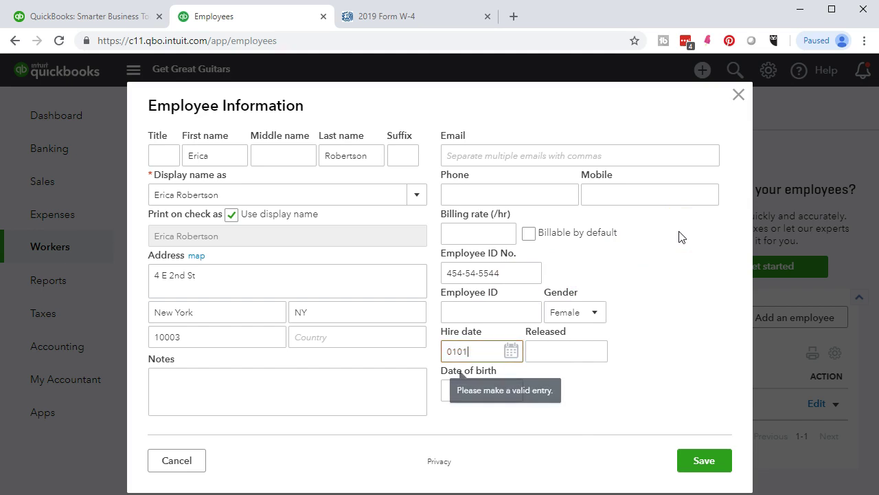
type("/01/2019")
key("Tab")
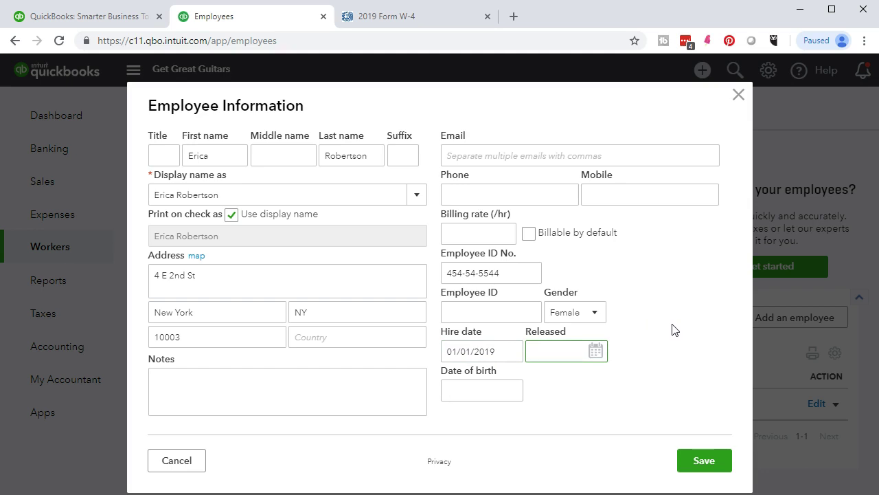
left_click(508, 392)
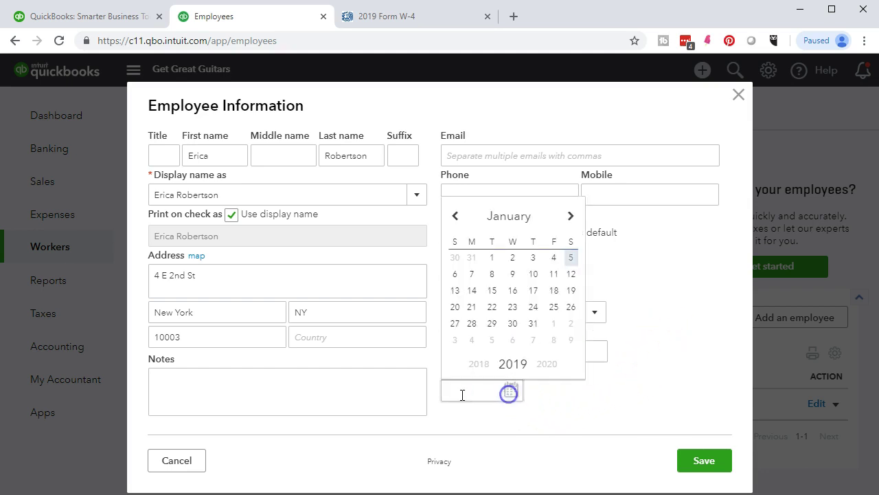
left_click(462, 393)
type("12/31/1")
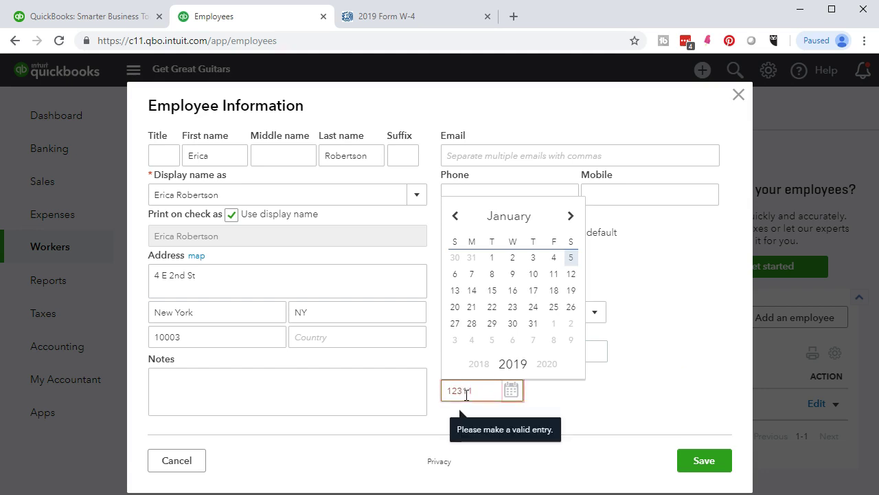
type("979")
left_click(482, 420)
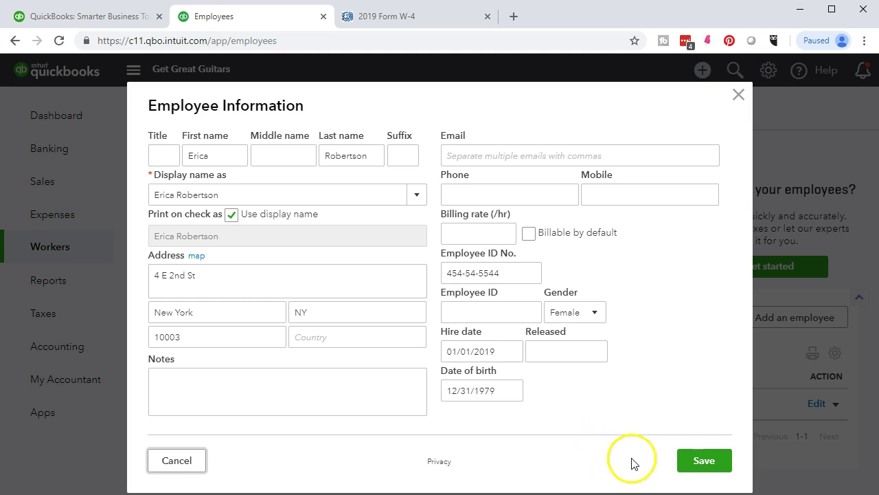
Step: Save the employee record and review both entries in the Employees list
left_click(694, 465)
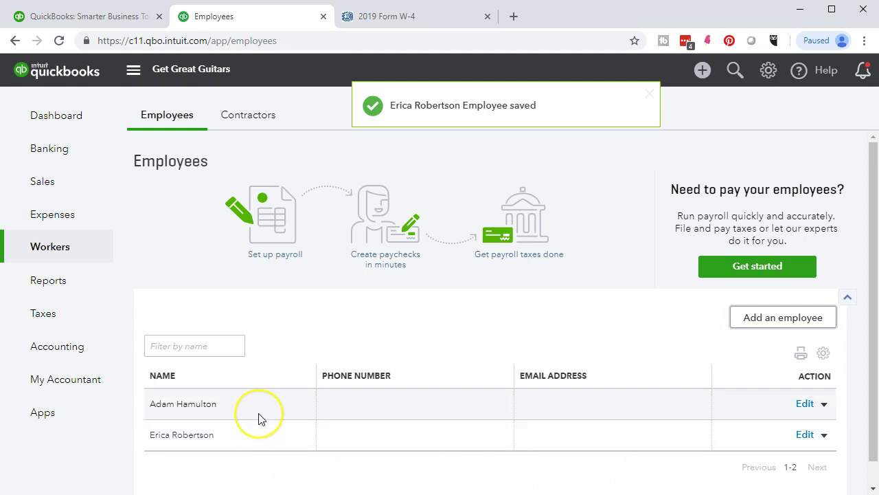
scroll(259, 419, "down", 1)
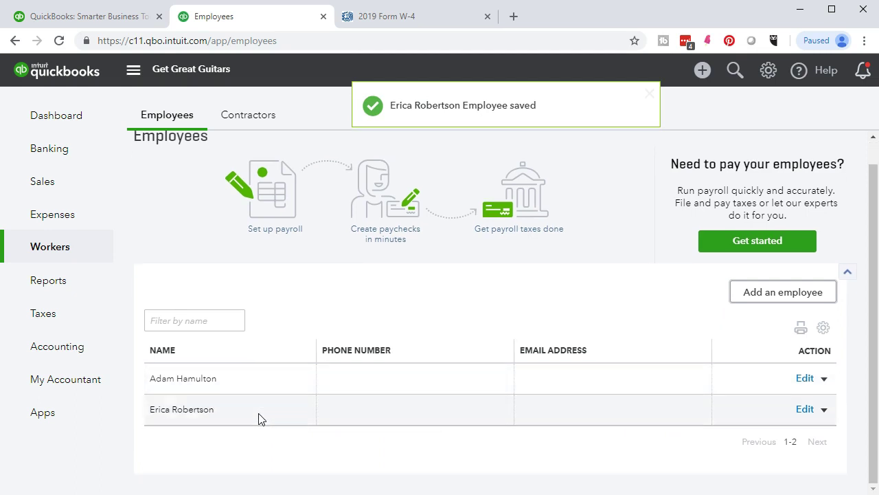